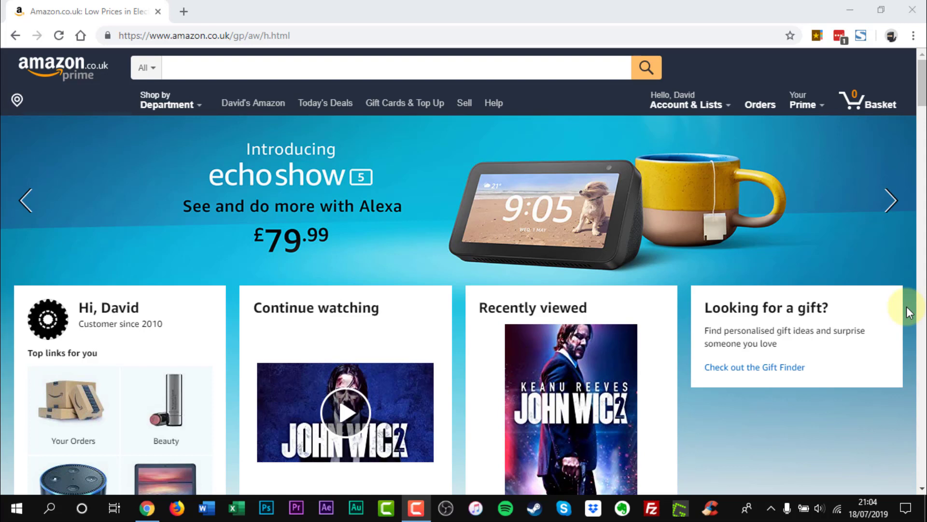
Go from Account & Lists to Your Account and open Amazon Household under Shopping programmes
mouse_move(729, 105)
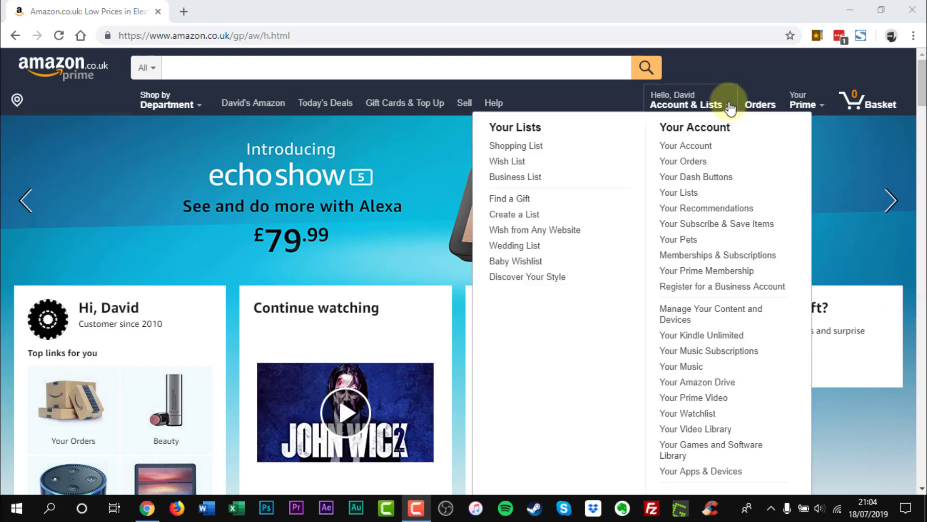
click(683, 147)
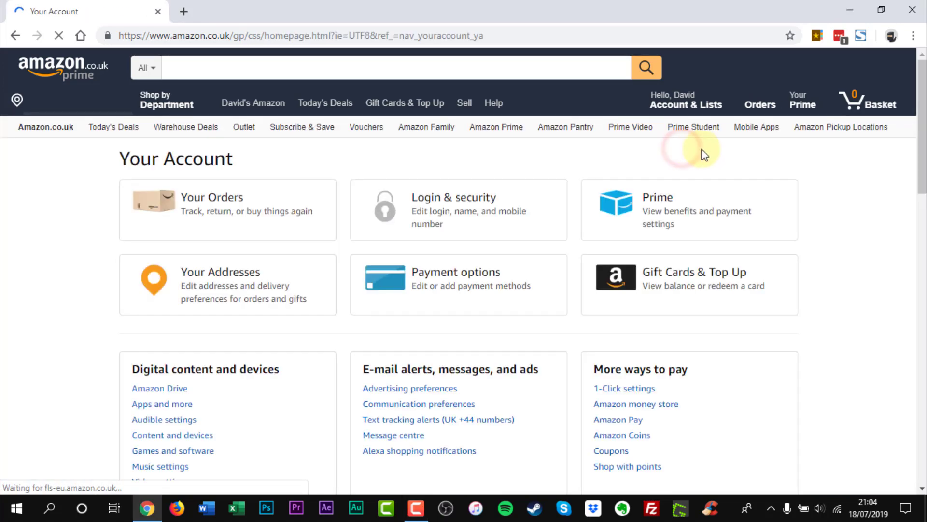
scroll(913, 198, down, 6)
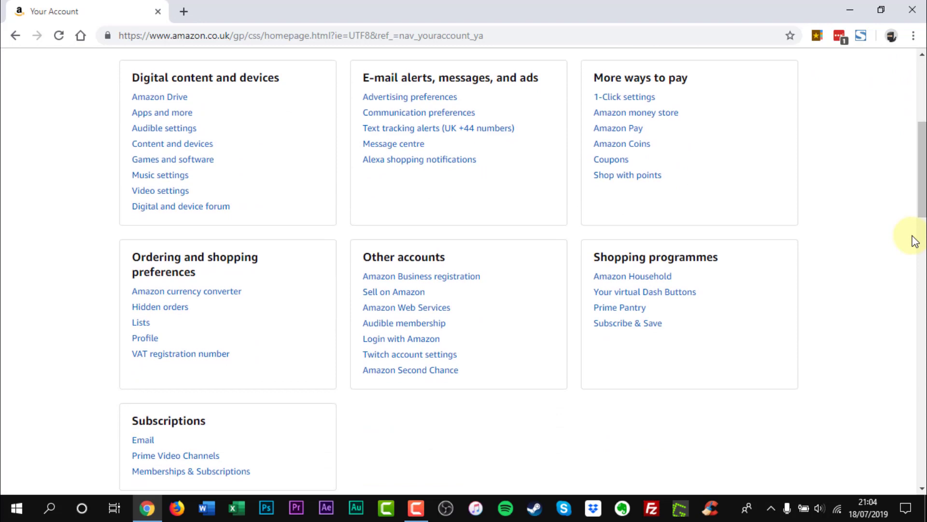
click(629, 282)
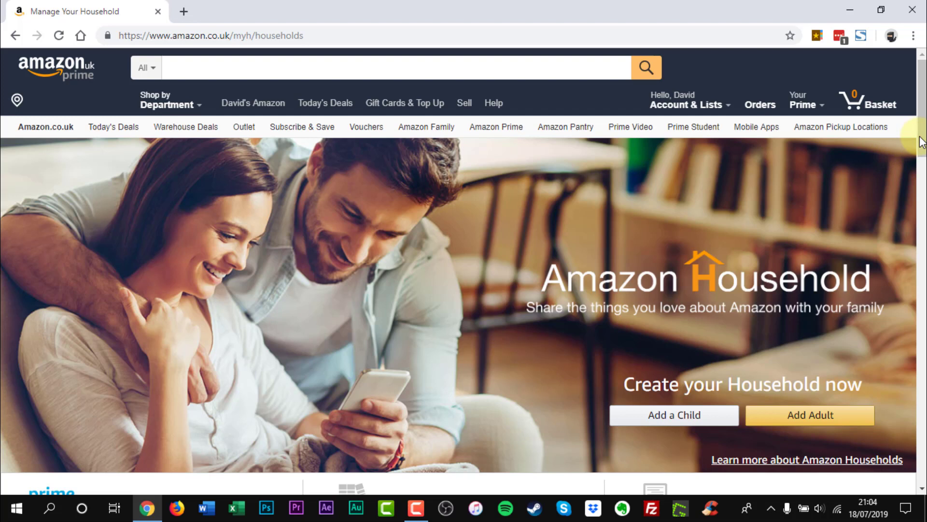
Start adding an adult, re-confirm the account password, and enter the invitee's name and saved e-mail address
click(810, 416)
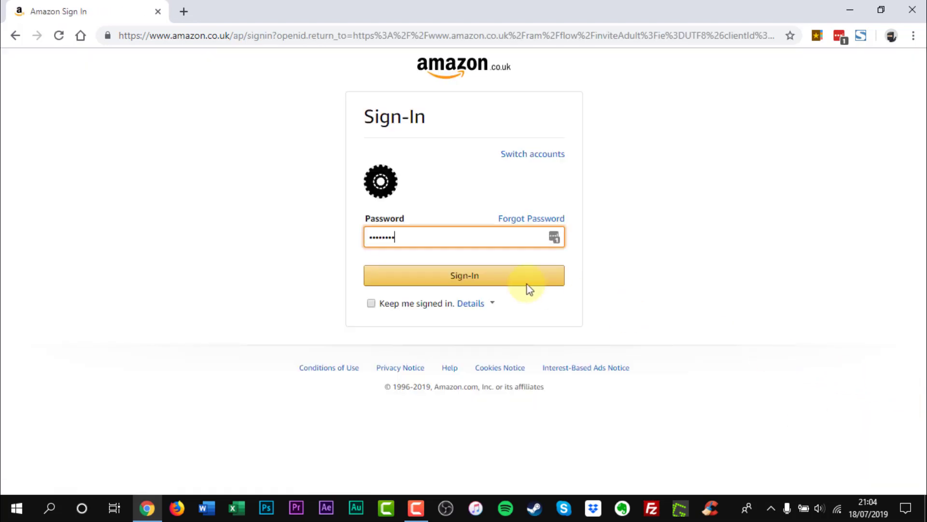
click(493, 274)
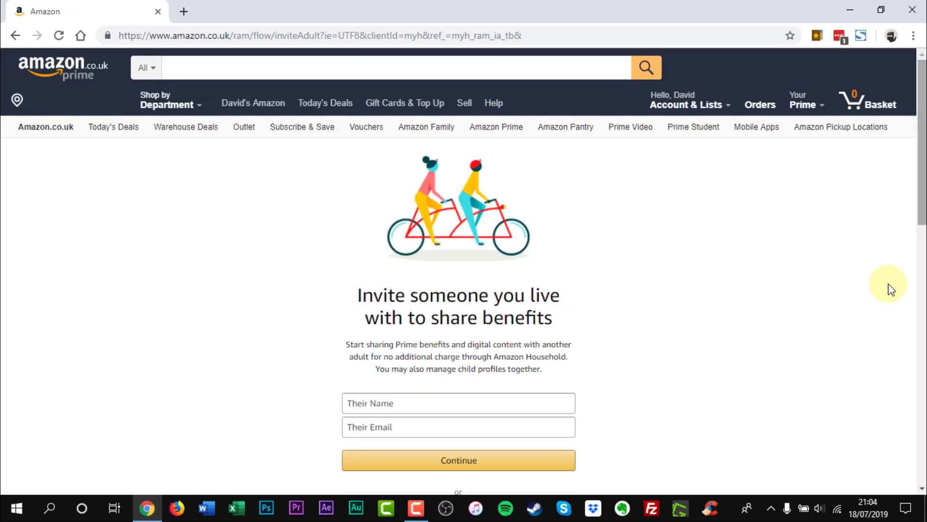
click(390, 403)
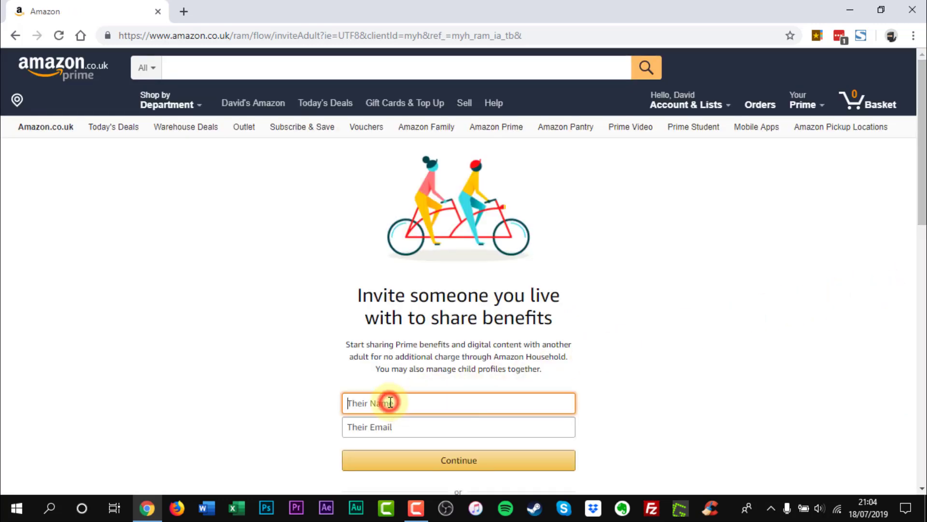
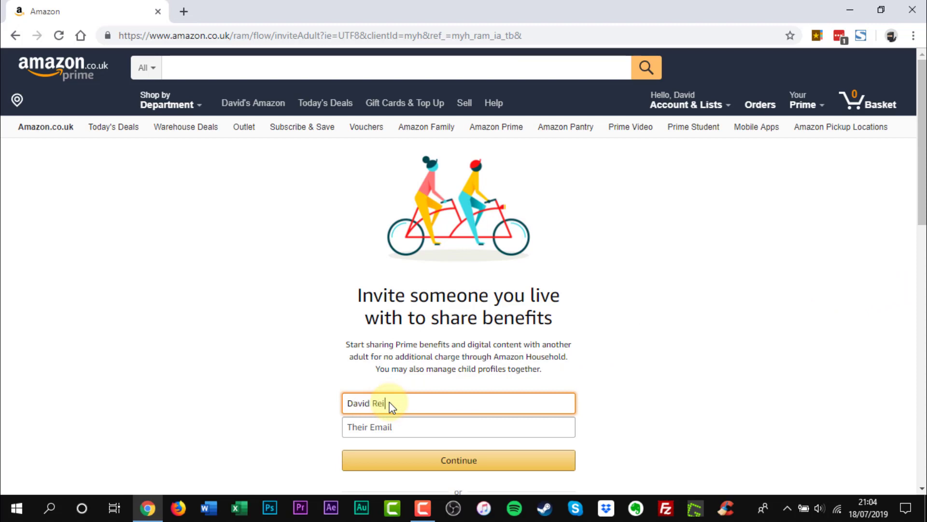
click(393, 427)
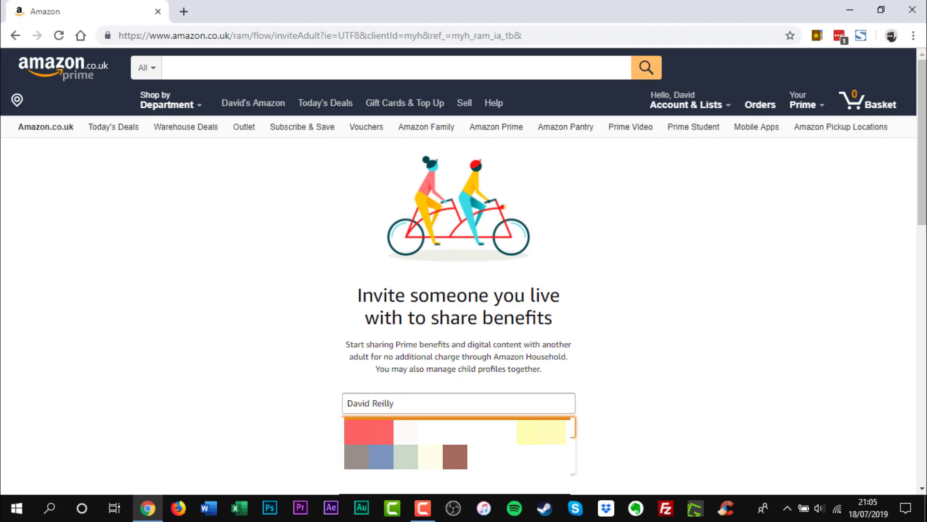
click(539, 445)
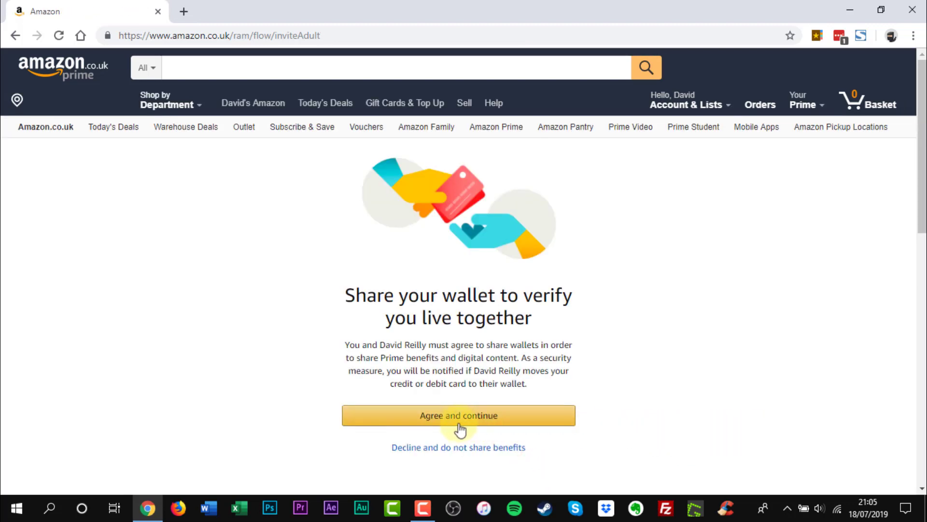
Agree to wallet sharing, confirm billing address, default card and Family Library sharing, then send the invitation
click(452, 419)
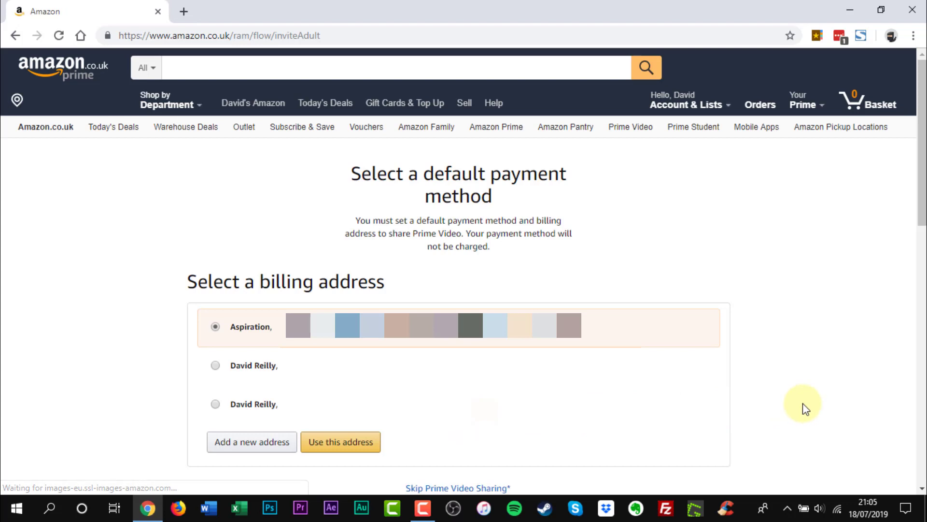
click(342, 444)
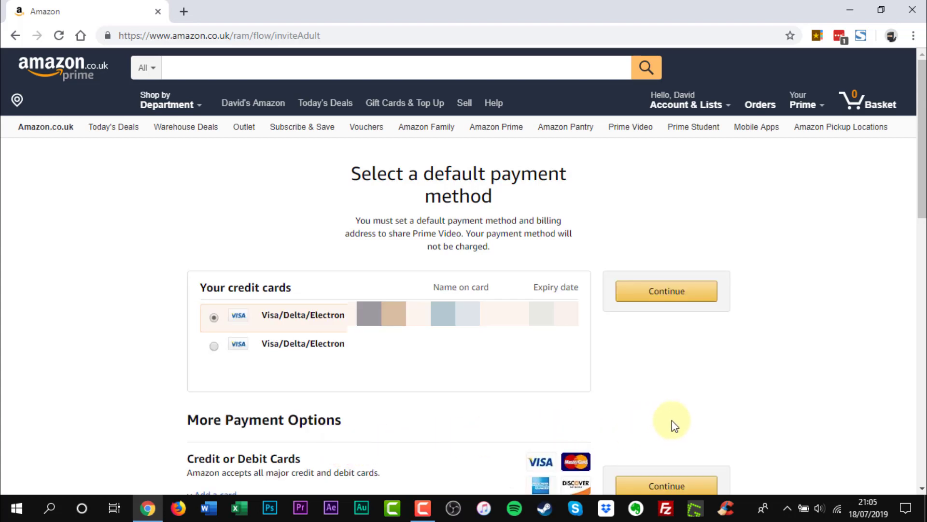
click(694, 302)
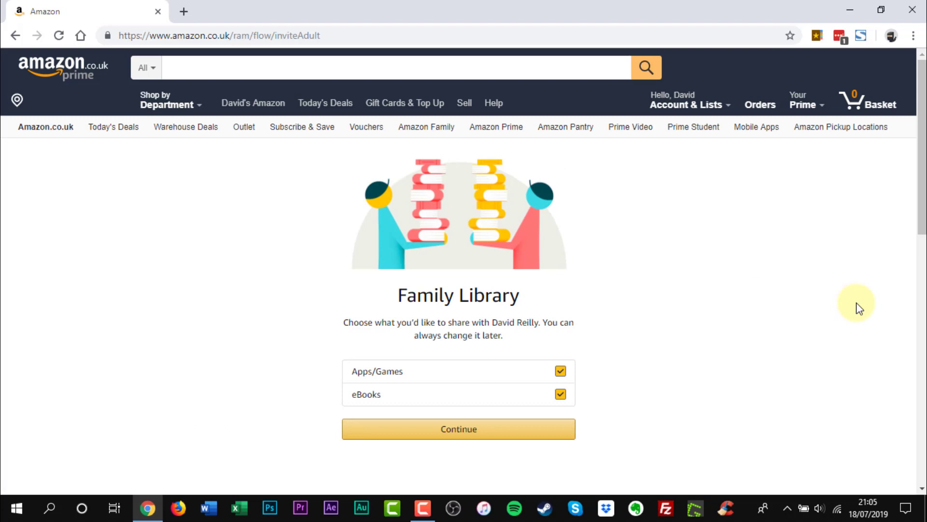
click(466, 436)
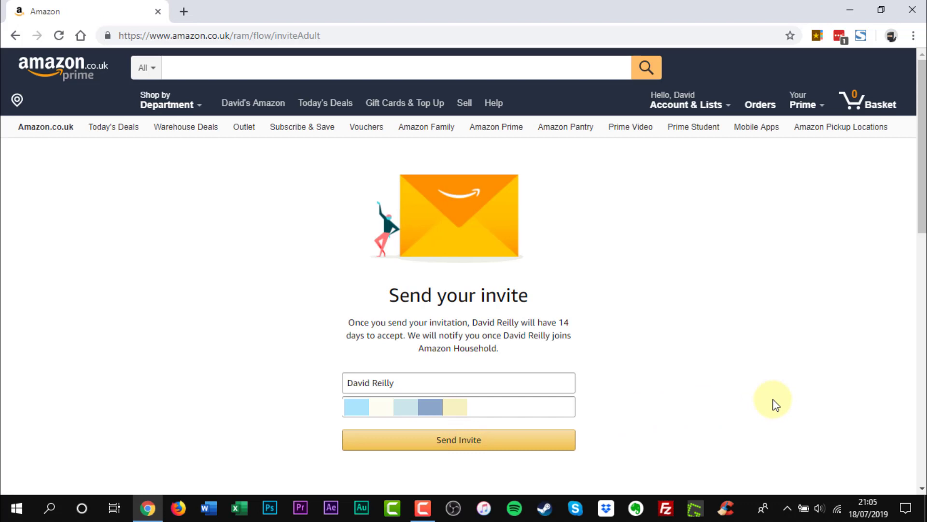
click(458, 451)
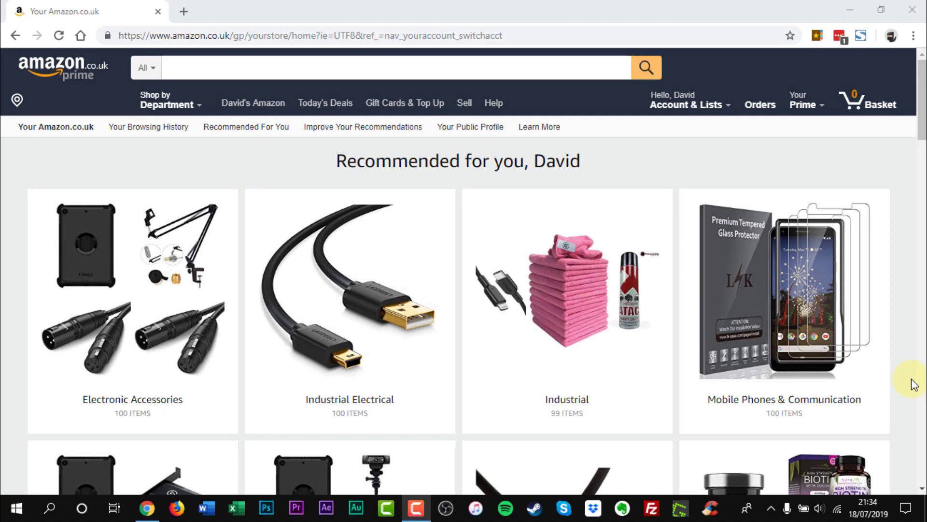
Return to Amazon Household via Your Account and start adding a second adult
mouse_move(727, 107)
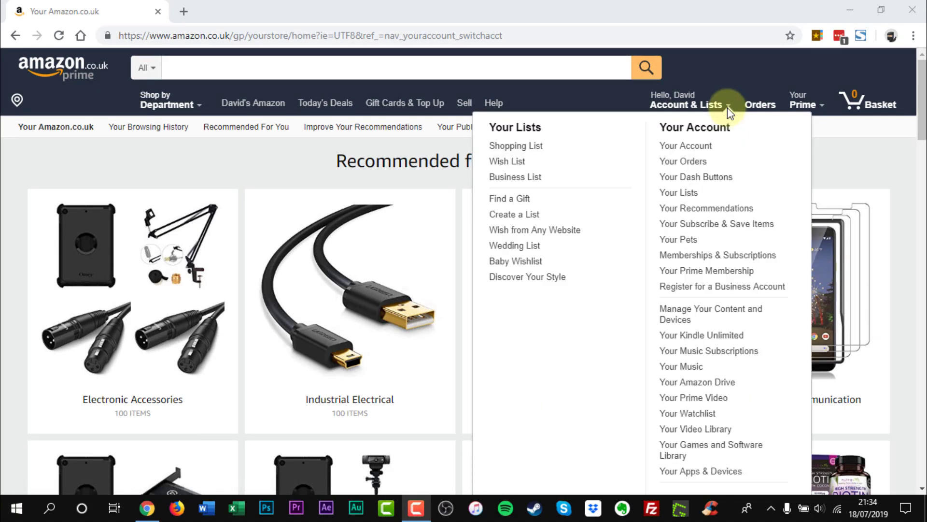
click(684, 146)
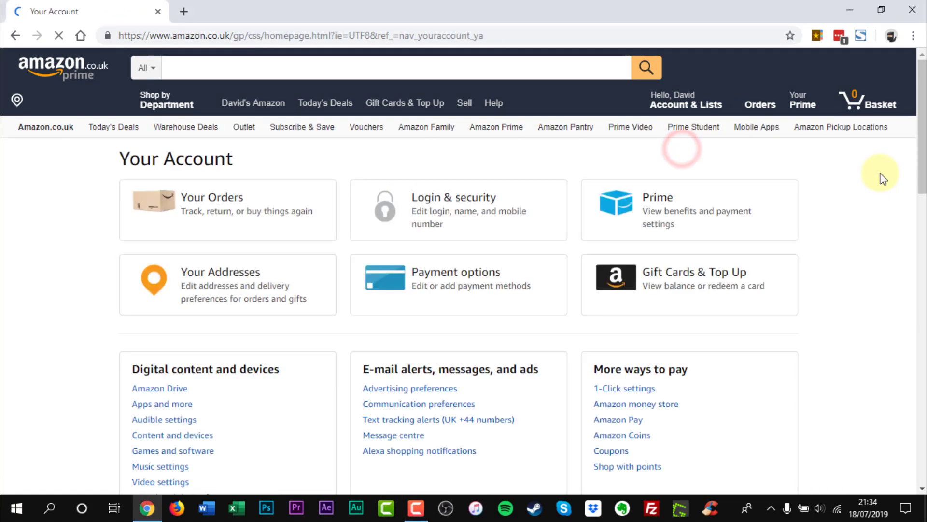
scroll(917, 174, down, 5)
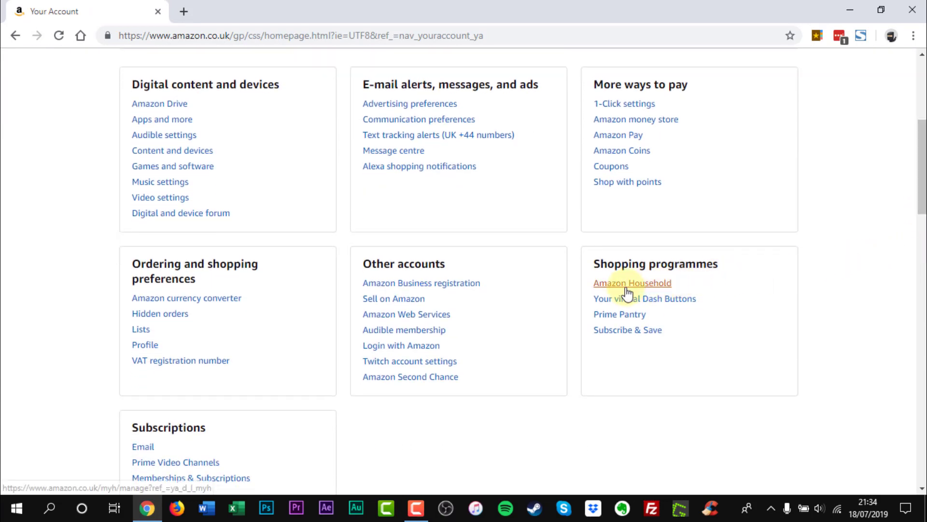
click(626, 286)
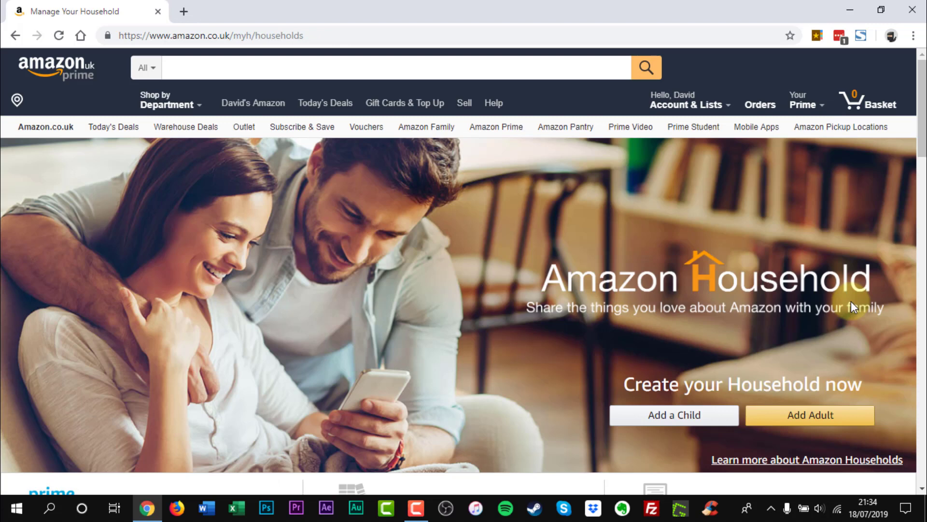
click(813, 421)
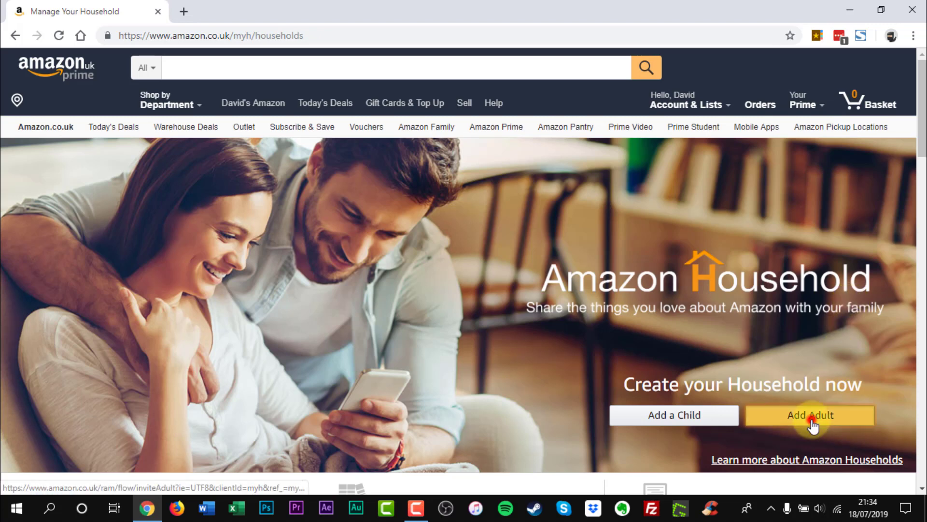
drag(921, 191, 922, 242)
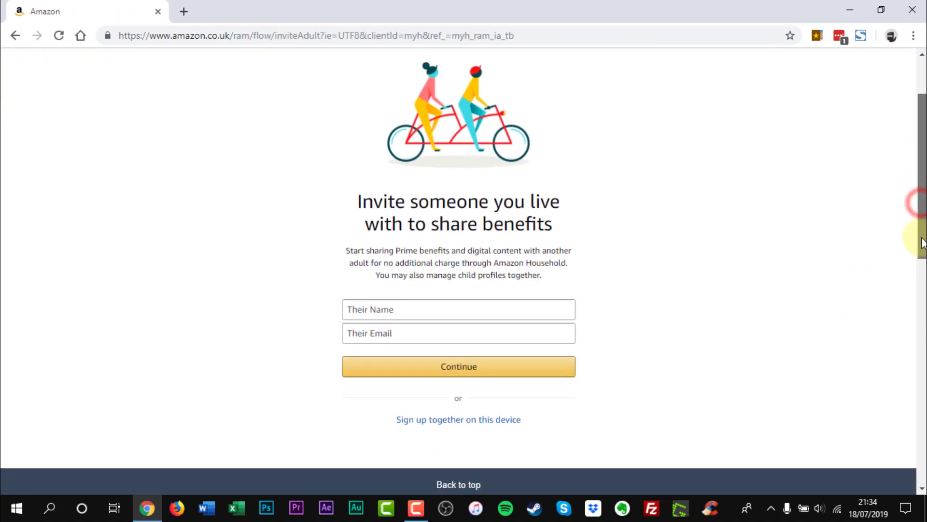
Sign up together on this device, entering the second adult's e-mail and password to verify their account
click(461, 424)
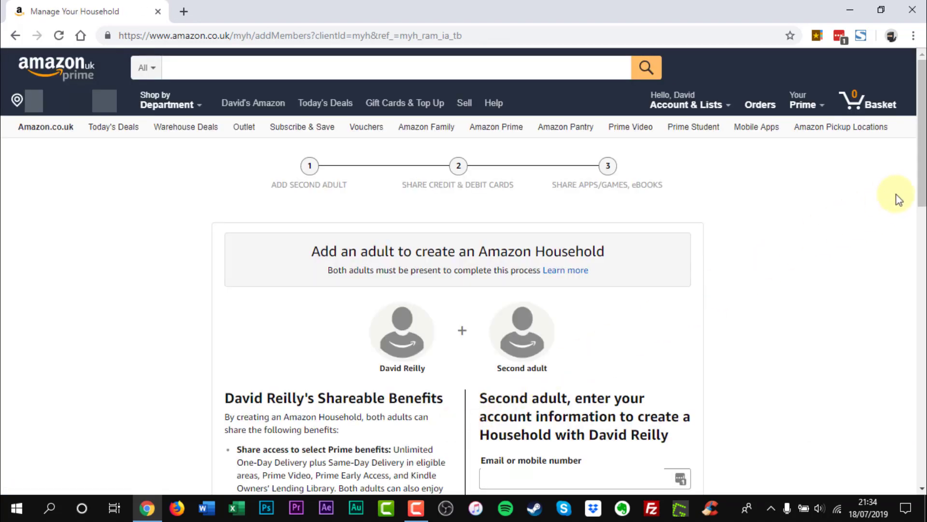
drag(922, 188, 921, 244)
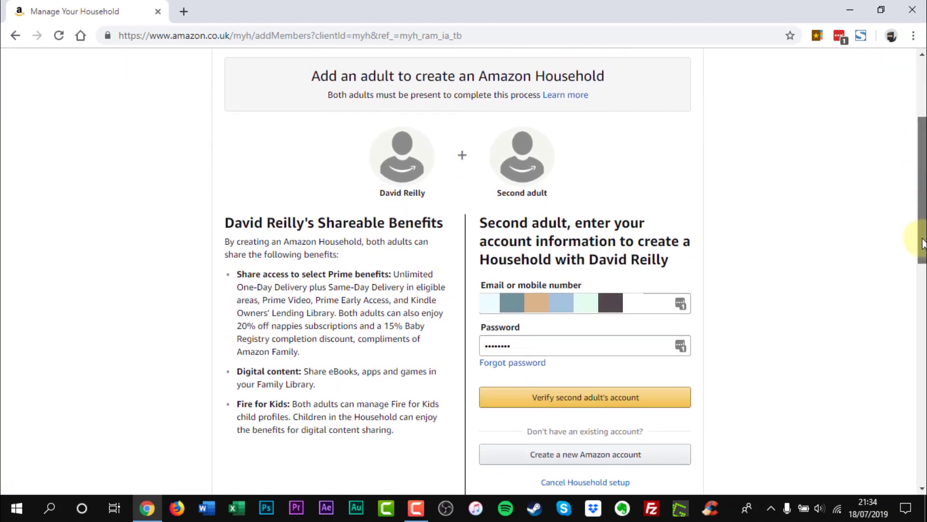
click(627, 303)
key(ctrl+a)
key(BackSpace)
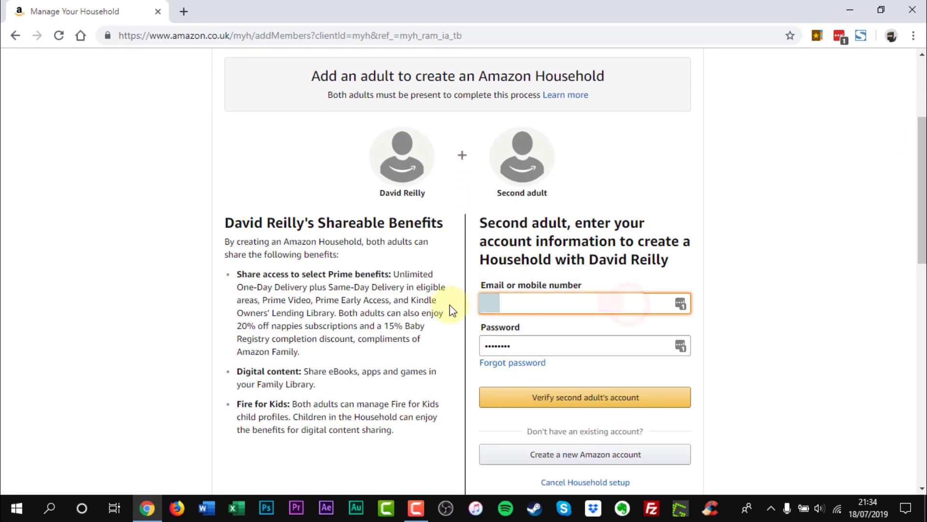
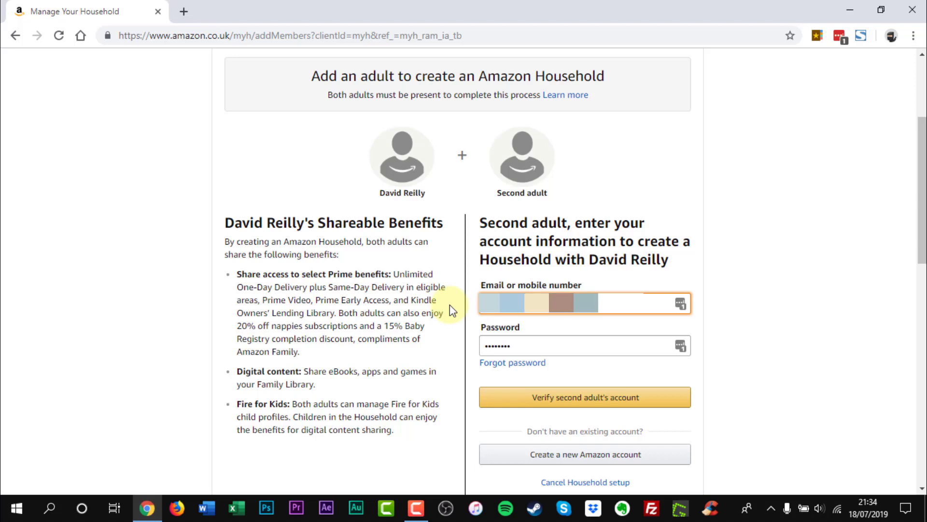
double_click(526, 343)
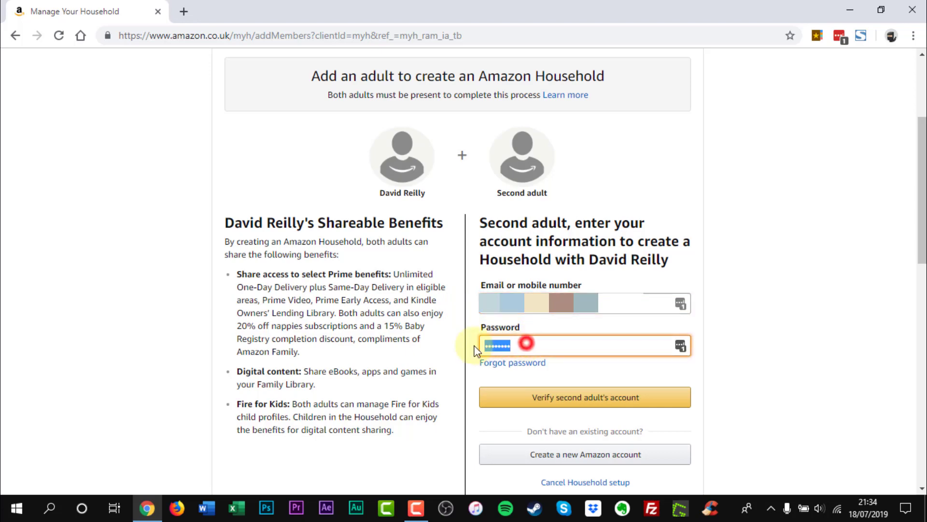
key(ctrl+v)
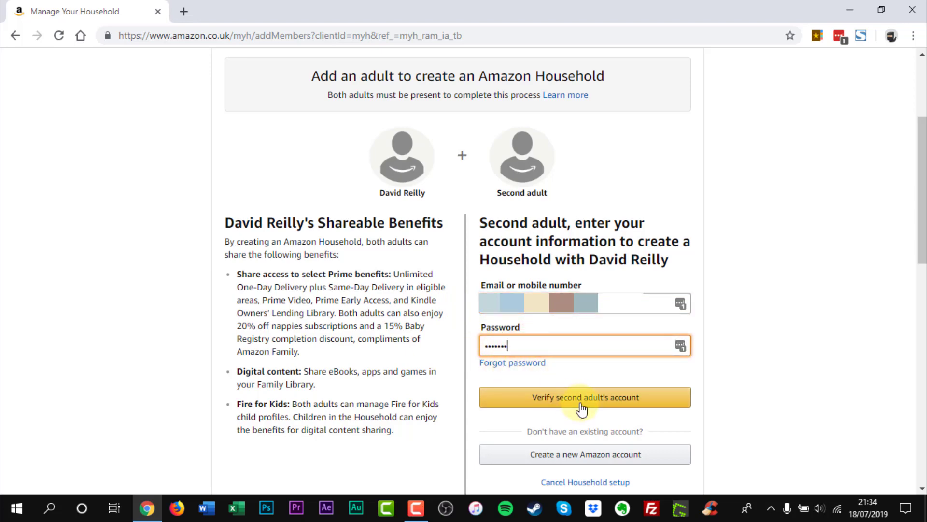
click(581, 408)
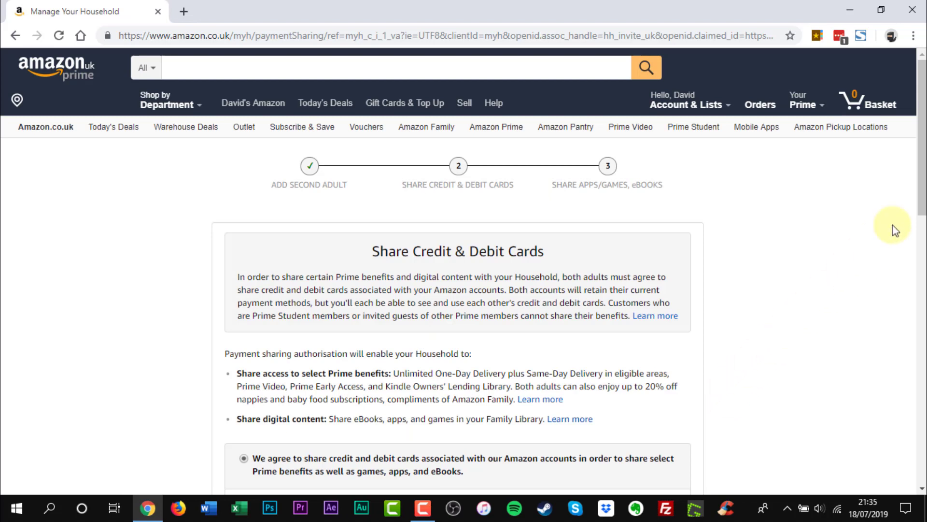
Create the Household with card sharing agreed and confirm both adults' default cards for Prime Video
scroll(922, 201, down, 4)
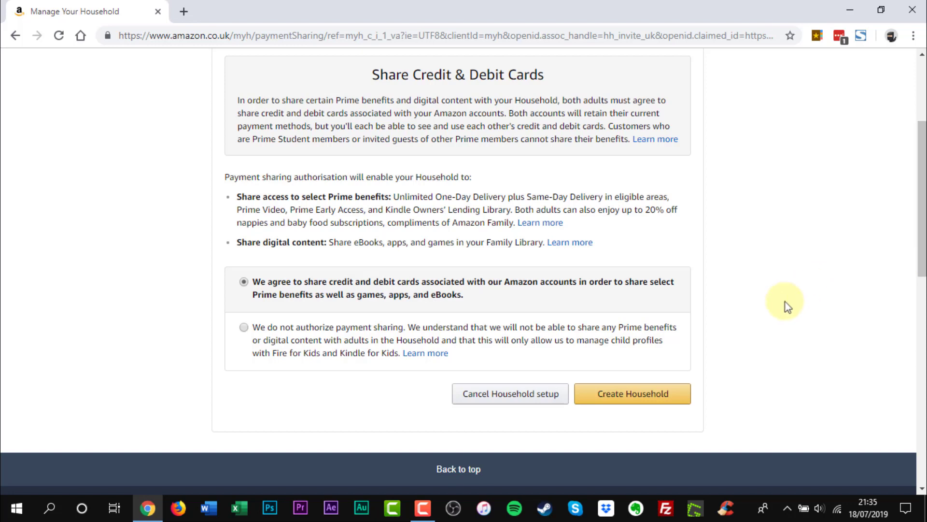
click(636, 406)
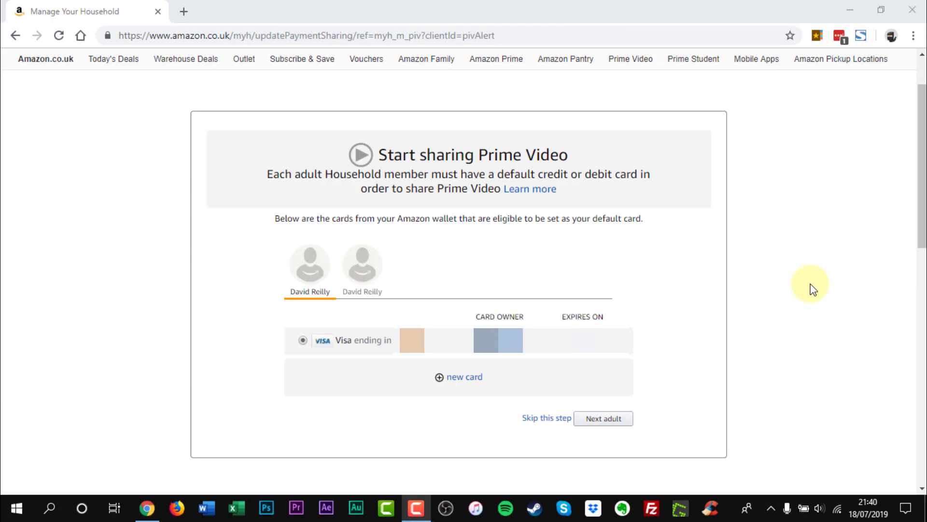
click(361, 273)
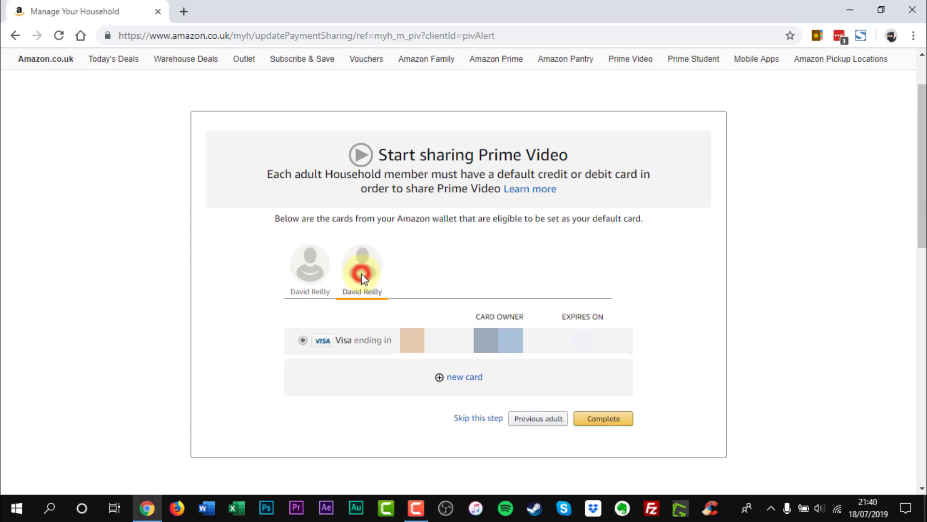
click(629, 422)
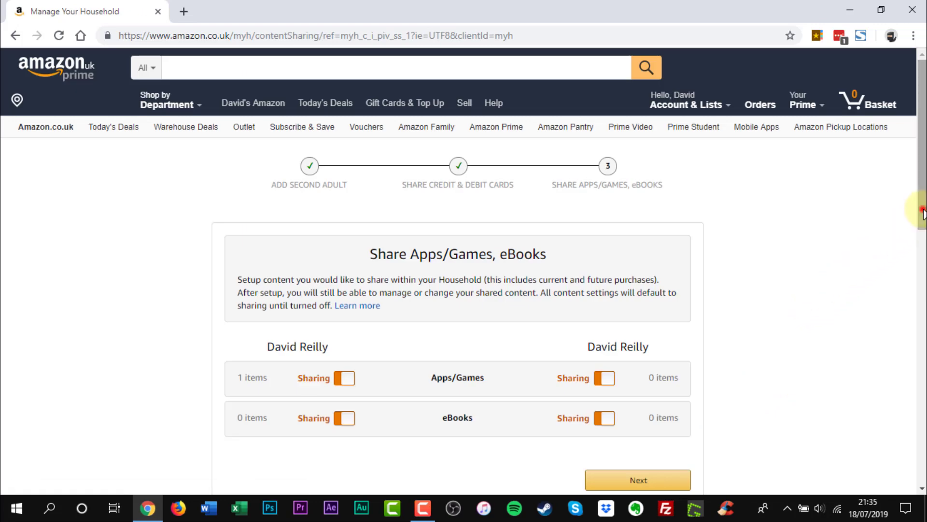
Keep all Apps/Games and eBooks sharing toggles on for both adults and finish setup
scroll(924, 207, down, 2)
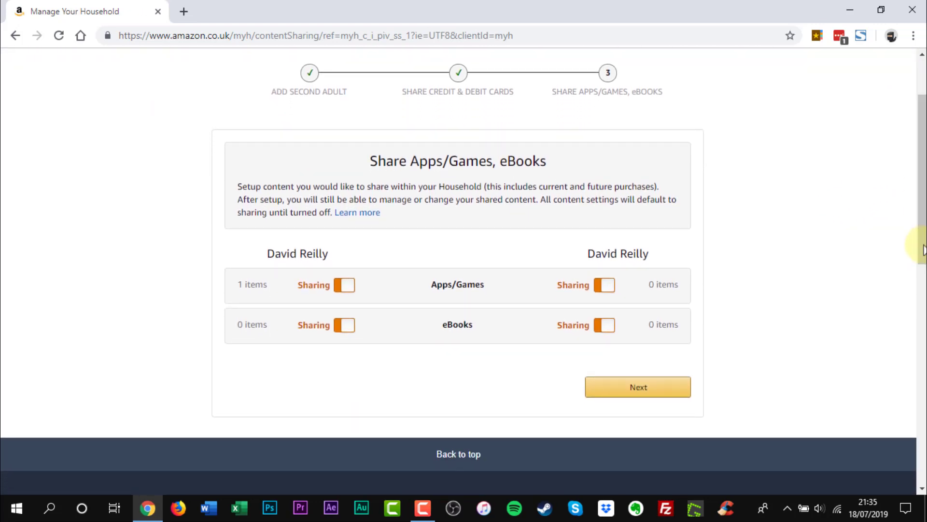
click(654, 389)
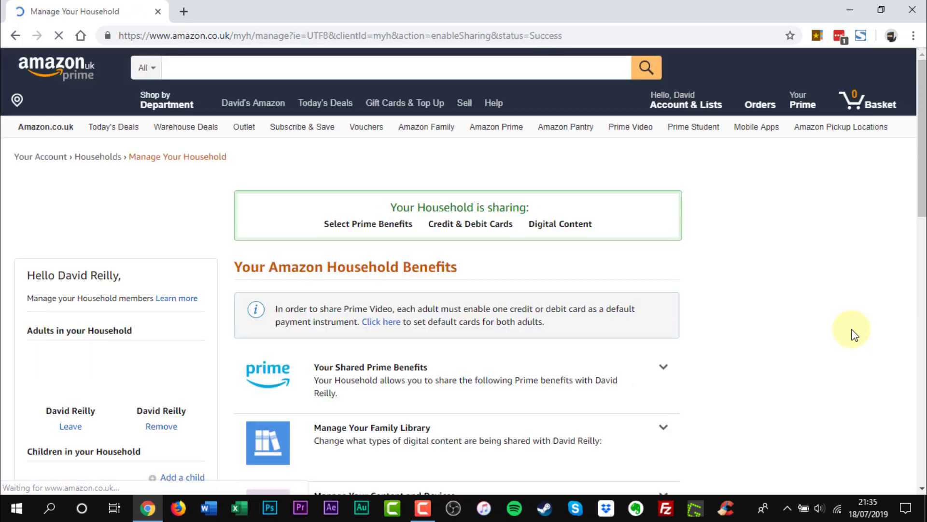